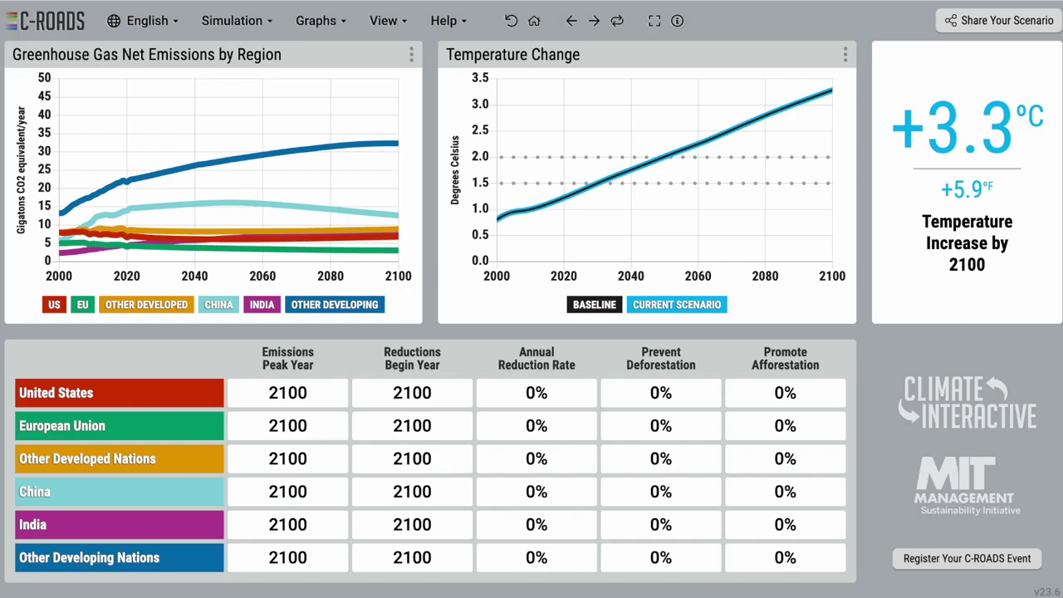
Review the region options keeping six regions, browse graph choices, and restore the default graphs.
left_click(224, 27)
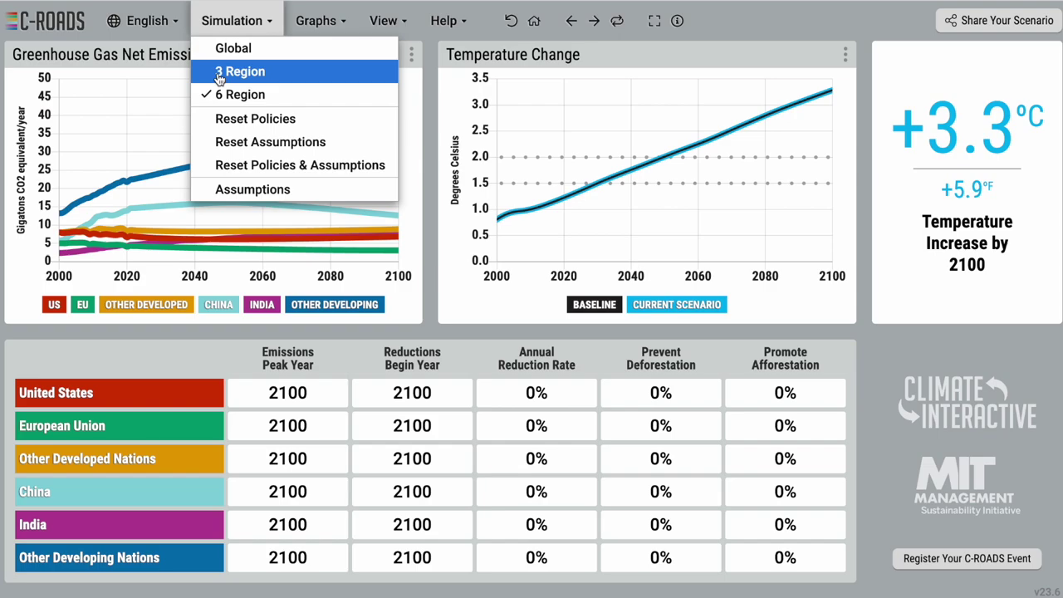
left_click(231, 21)
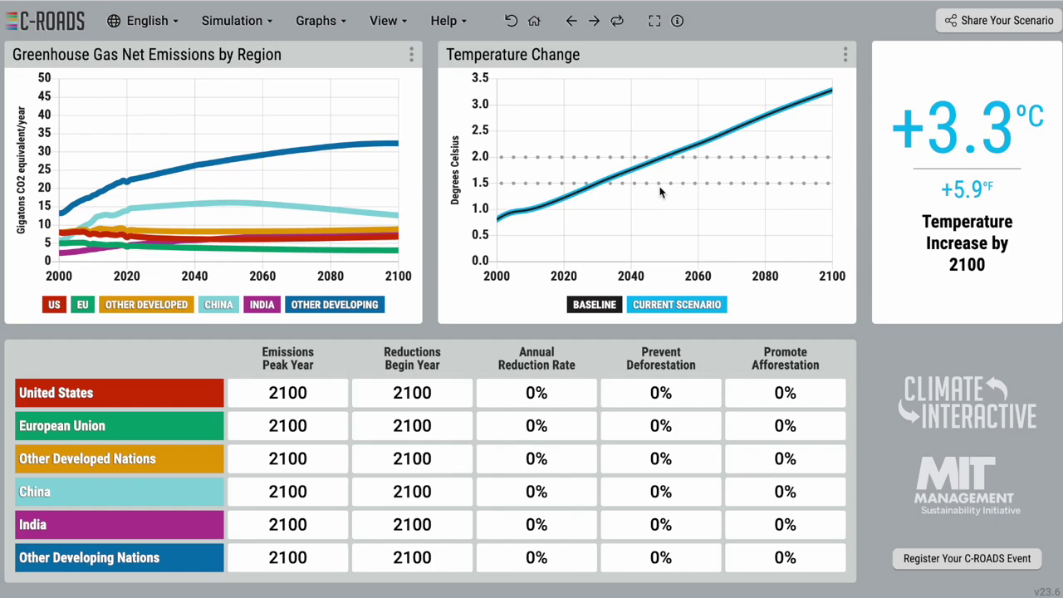
left_click(640, 64)
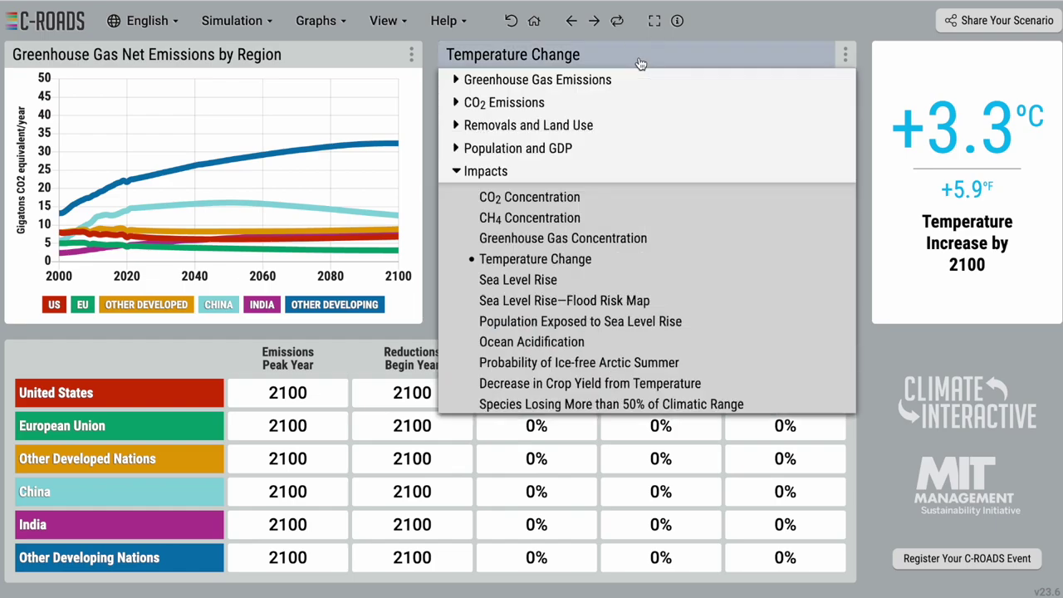
left_click(324, 20)
mouse_move(385, 106)
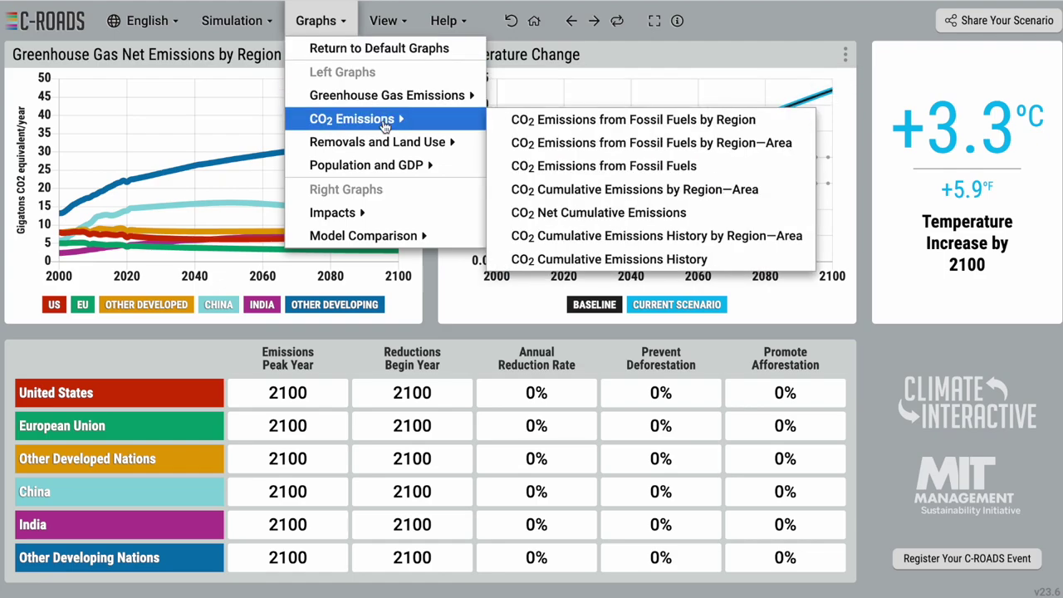
mouse_move(385, 137)
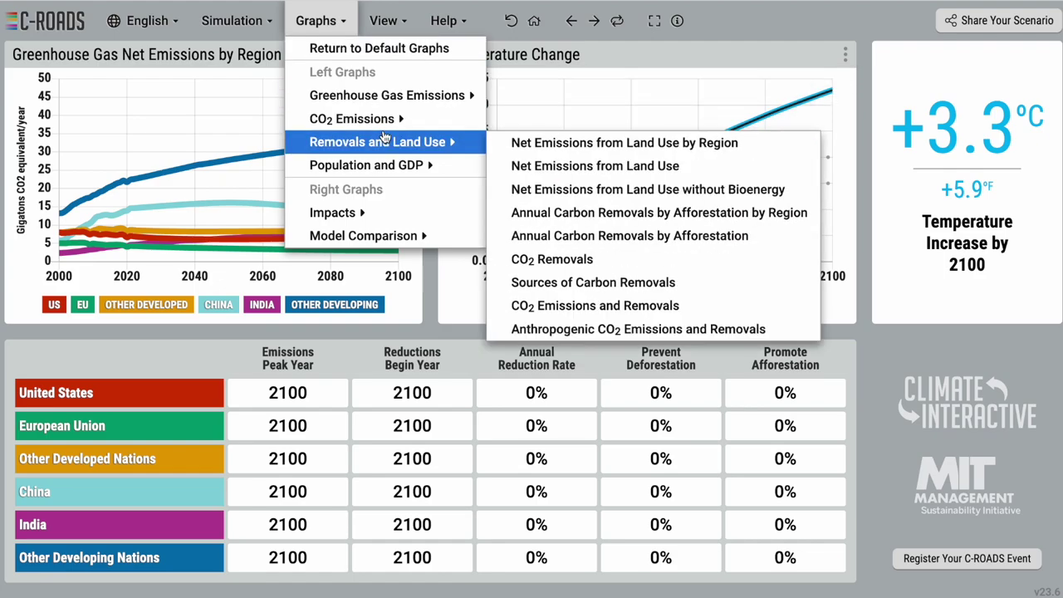
left_click(371, 51)
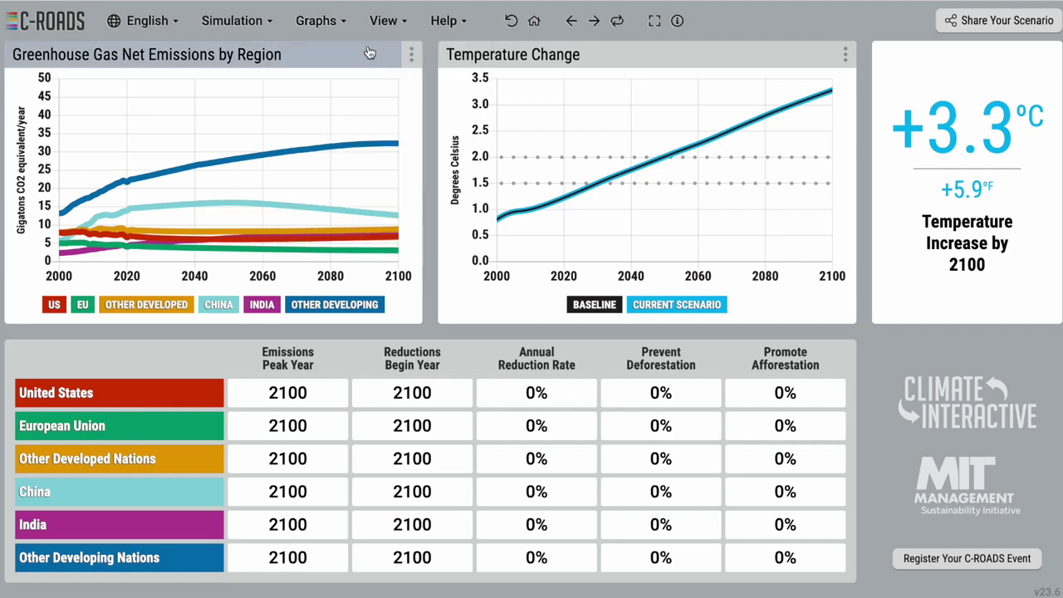
left_click(535, 23)
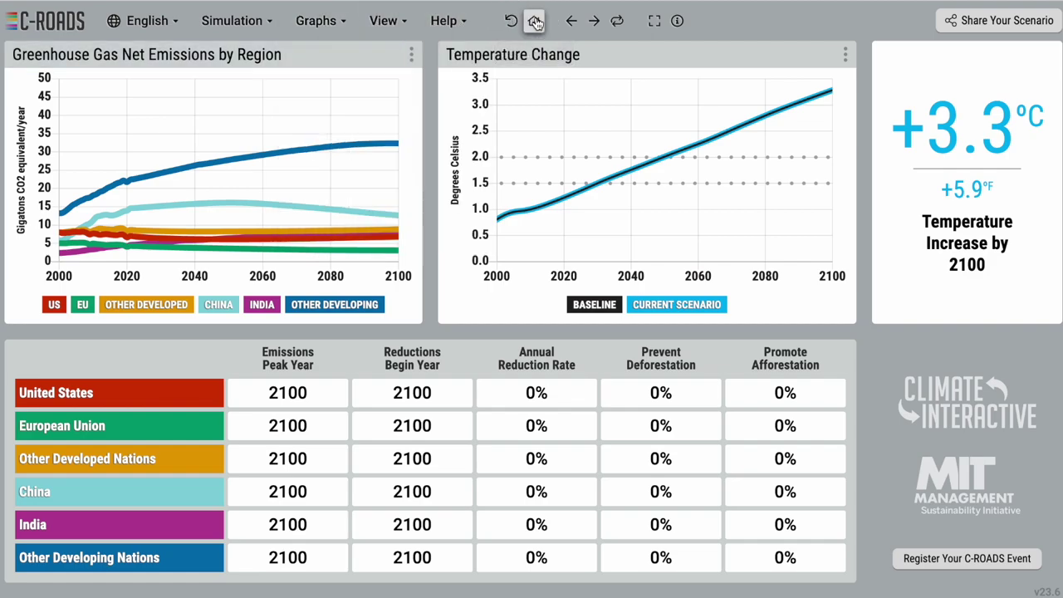
Check the Temperature Change graph options and step through the US policy fields.
left_click(846, 55)
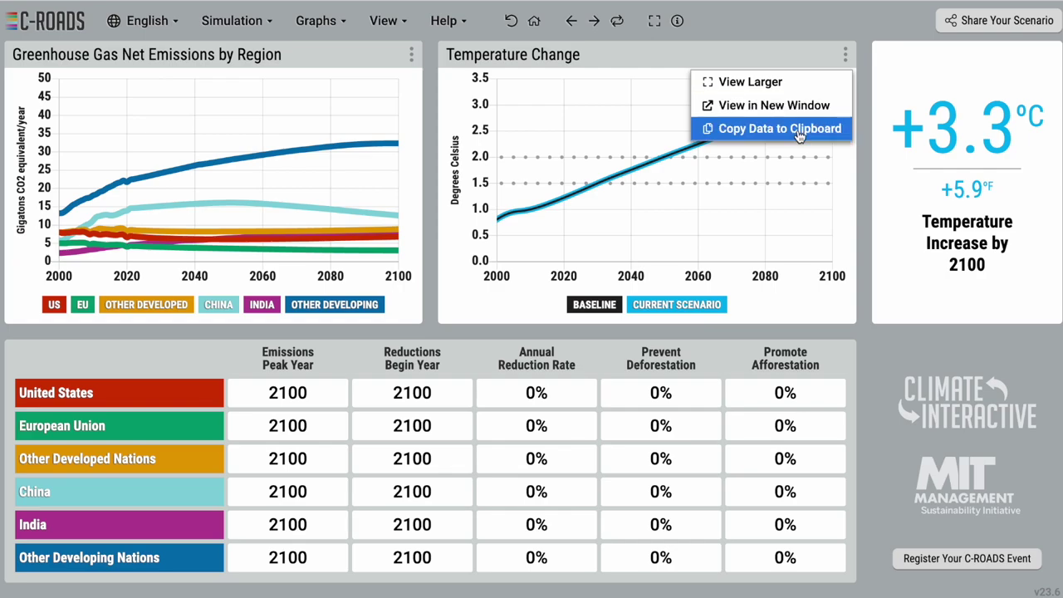
left_click(862, 133)
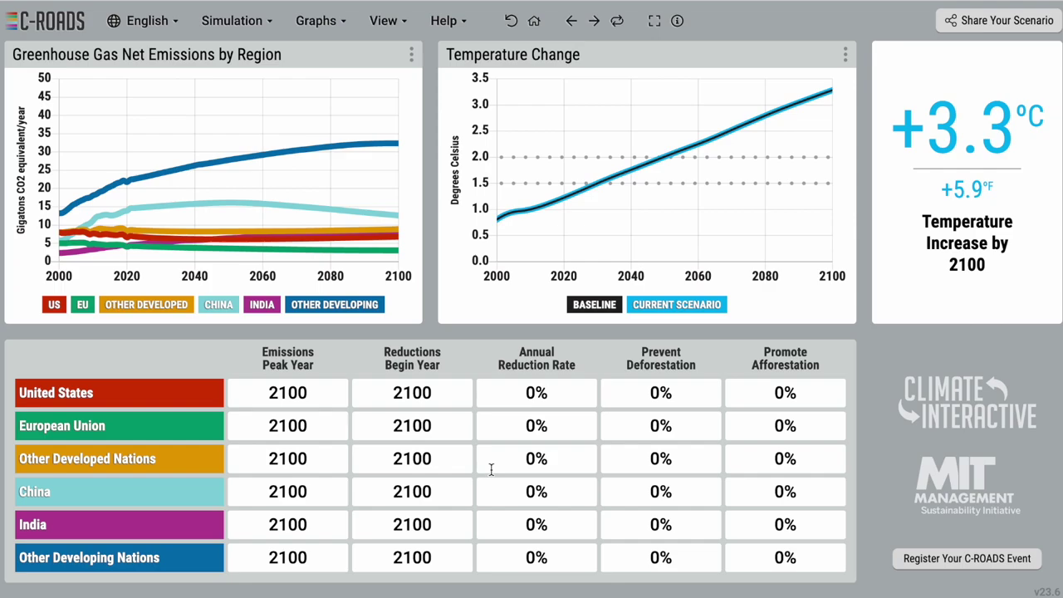
left_click(281, 395)
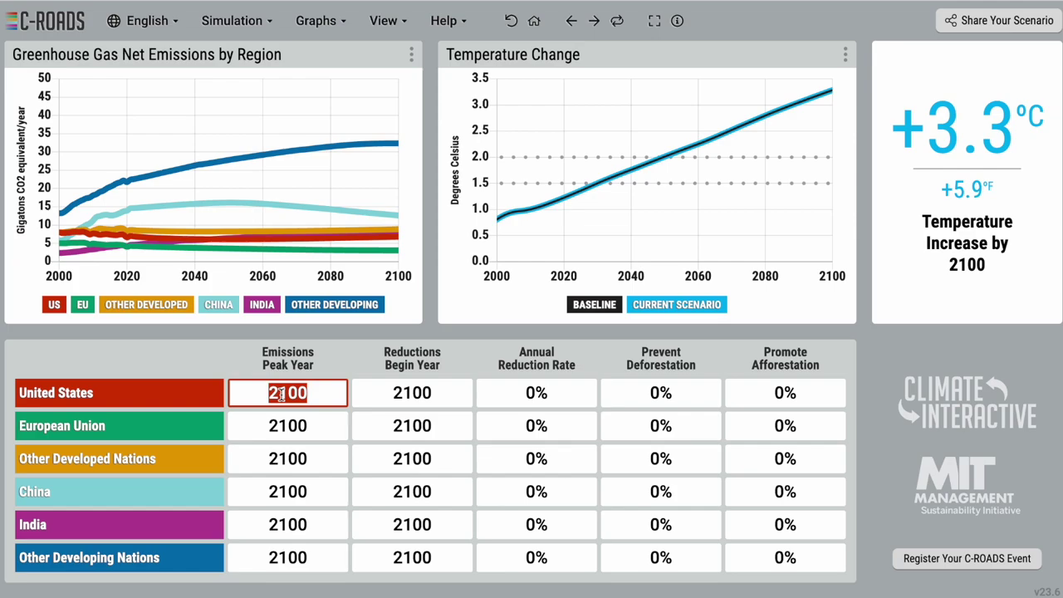
key("Tab")
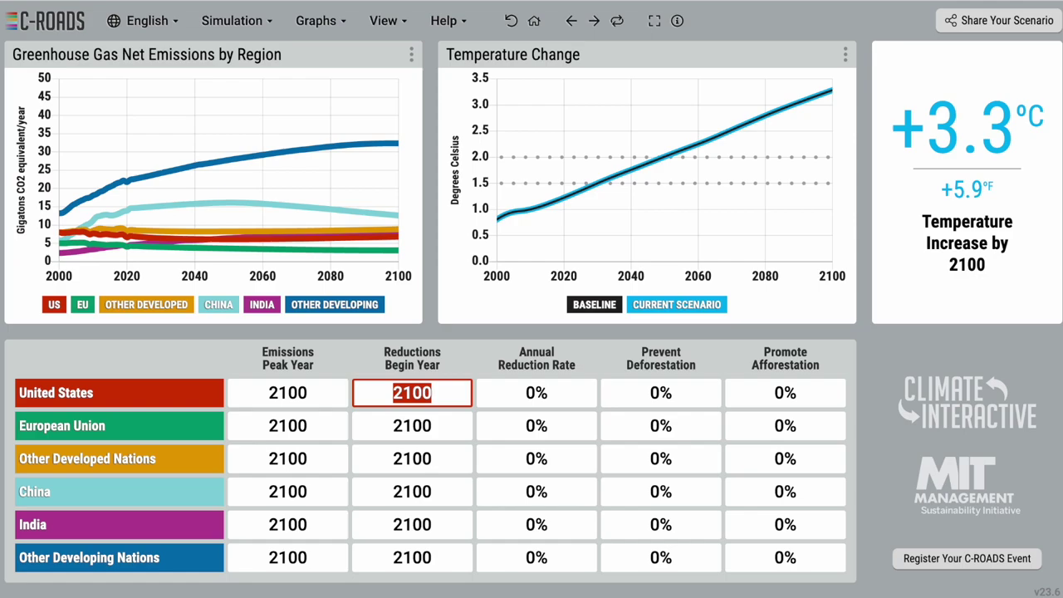
key("Tab")
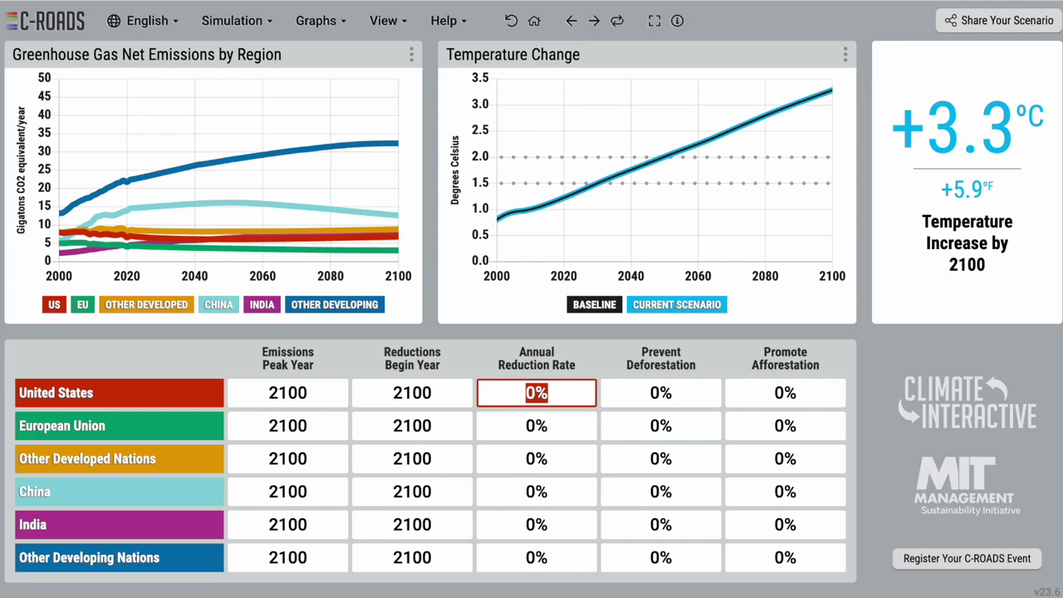
key("Tab")
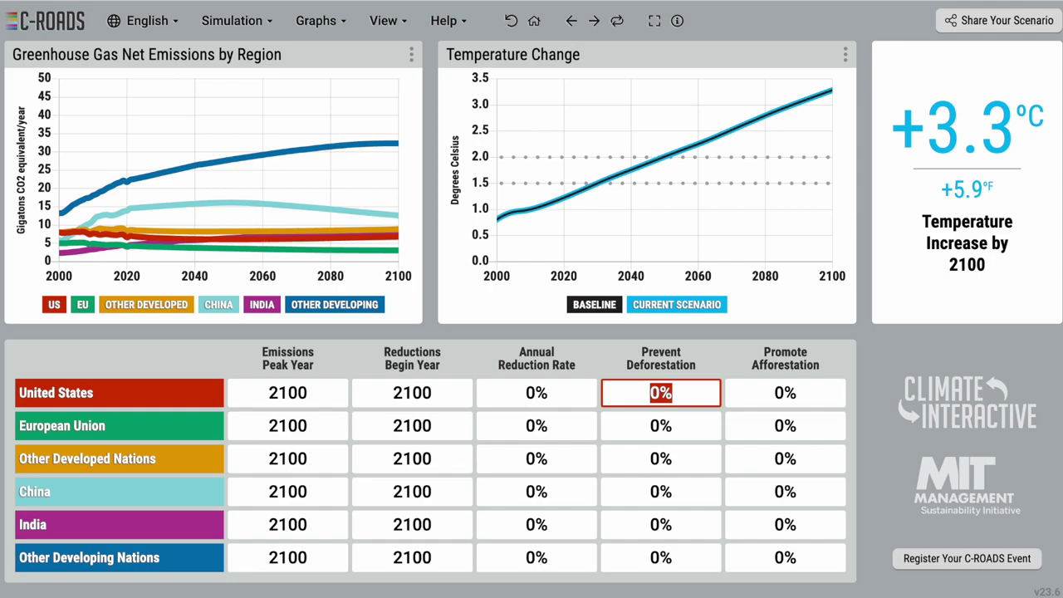
key("Tab")
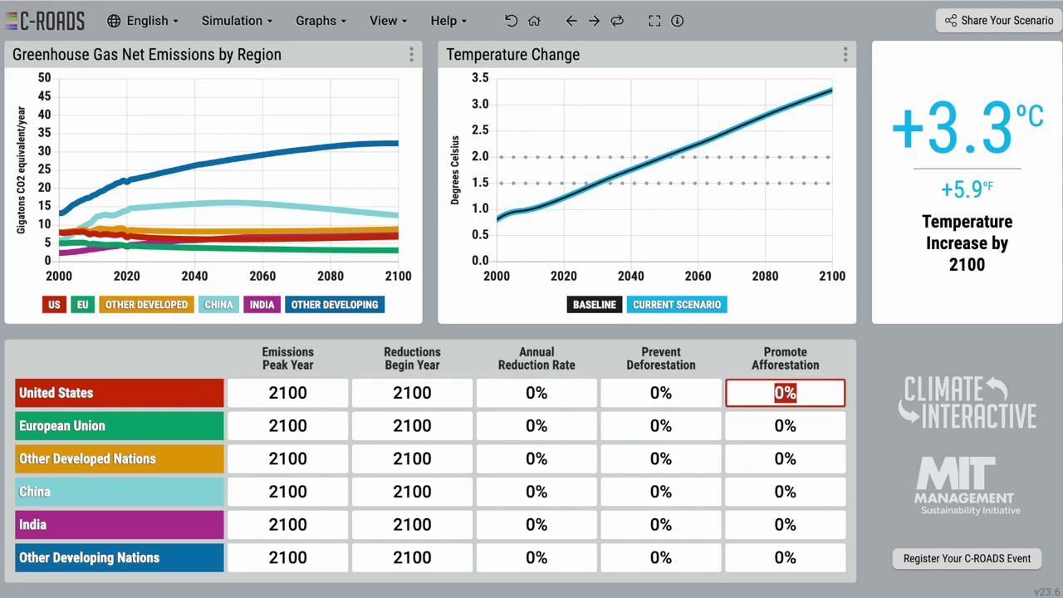
Set Other Developing Nations' emissions peak year to 2030 (+3.1 °C), then bring up the Simulation menu.
left_click(271, 557)
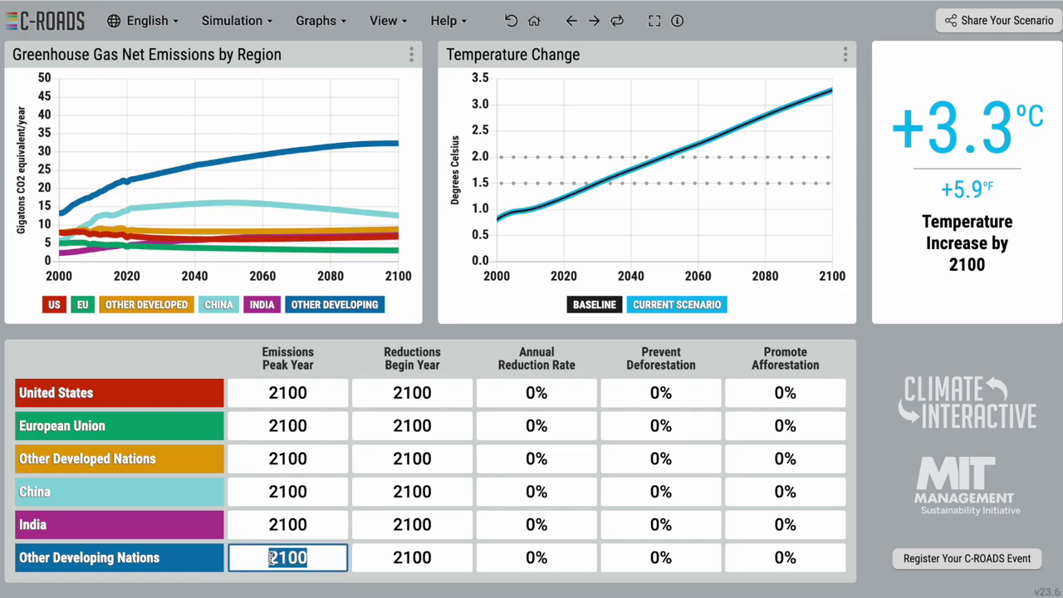
type("2030")
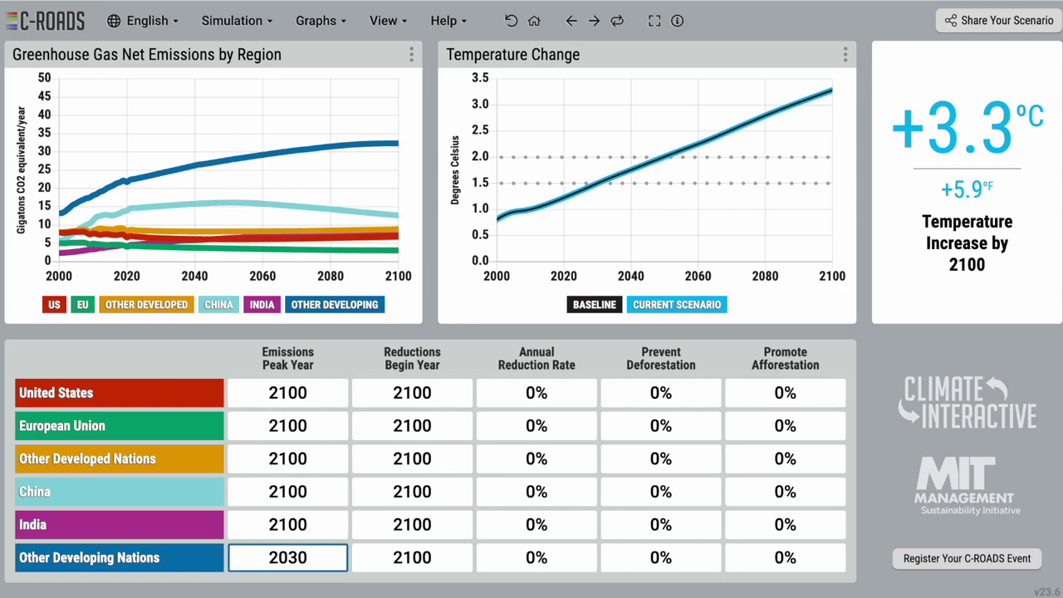
key("Tab")
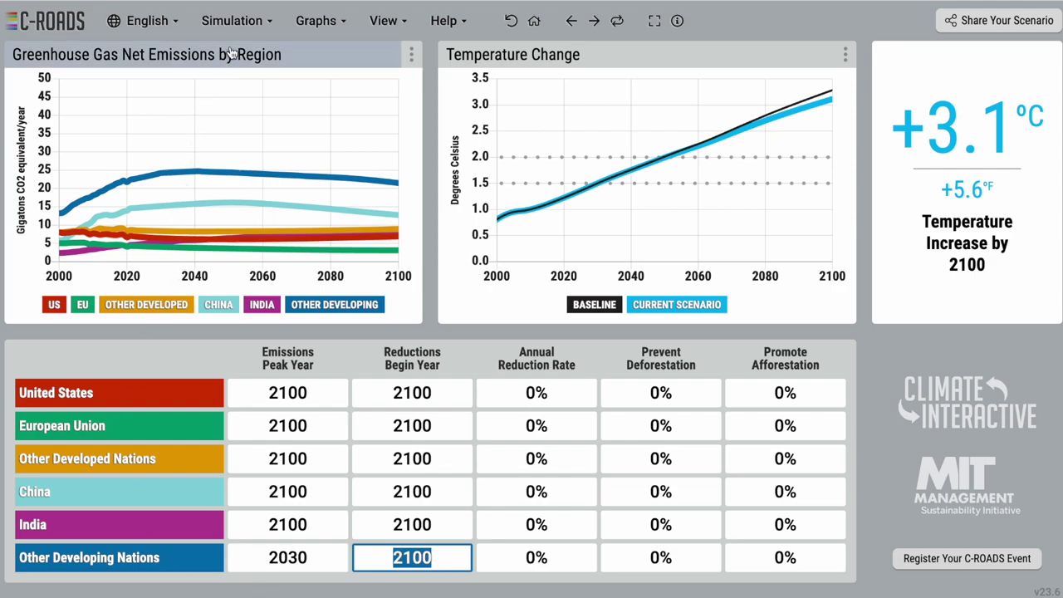
left_click(235, 22)
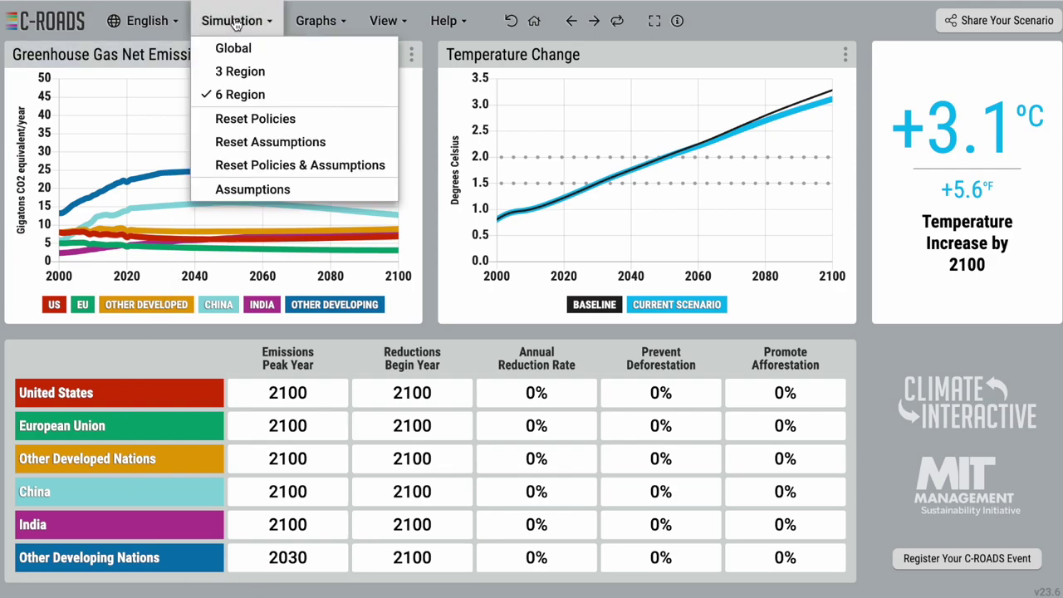
Reset all policies and assumptions to baseline (peak 2100, +3.3 °C) and close the Assumptions panel.
left_click(248, 190)
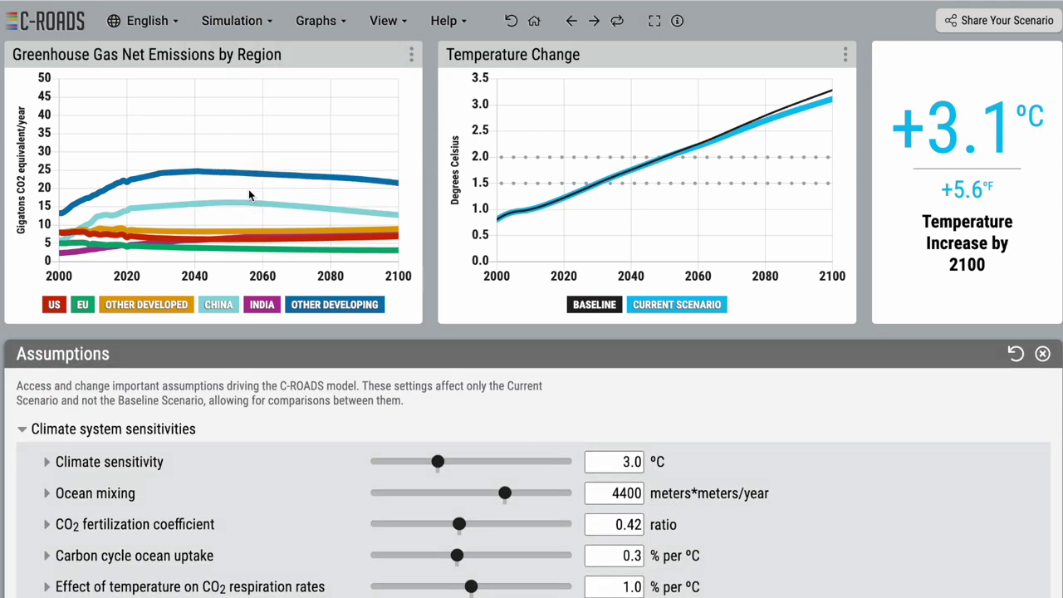
left_click(236, 21)
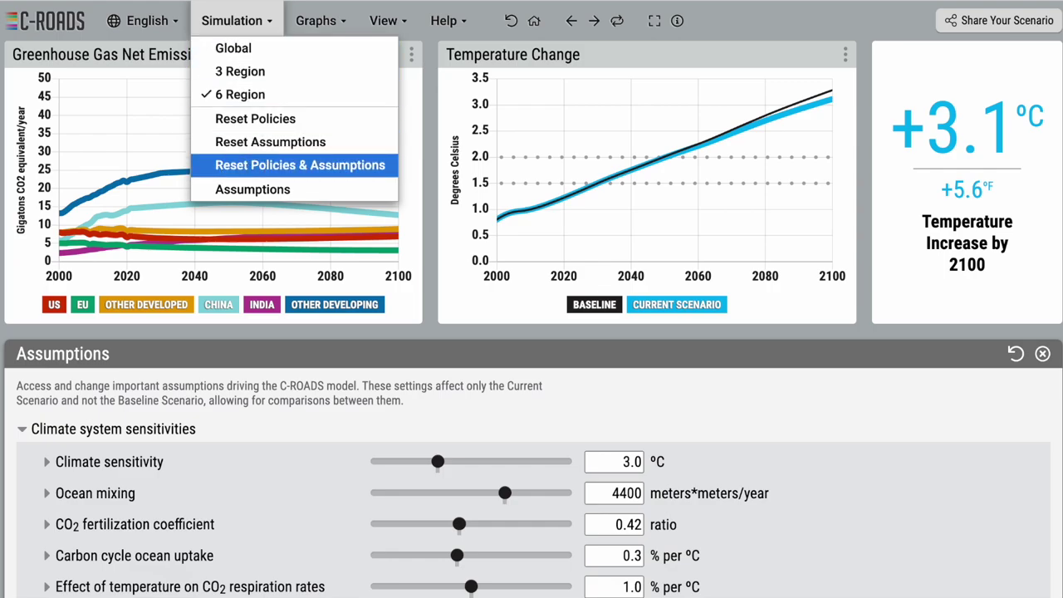
left_click(243, 167)
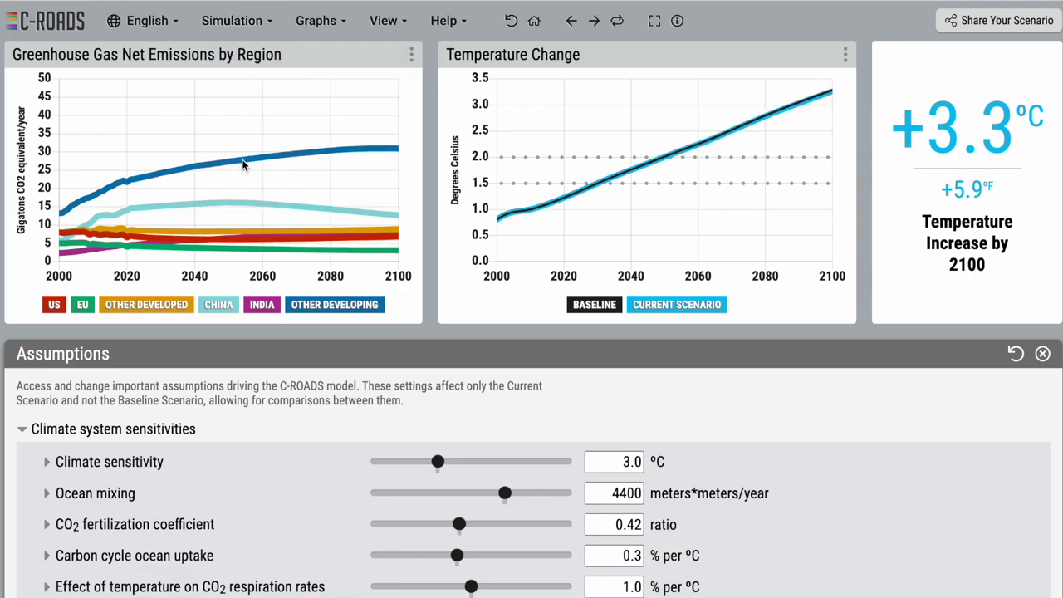
left_click(512, 22)
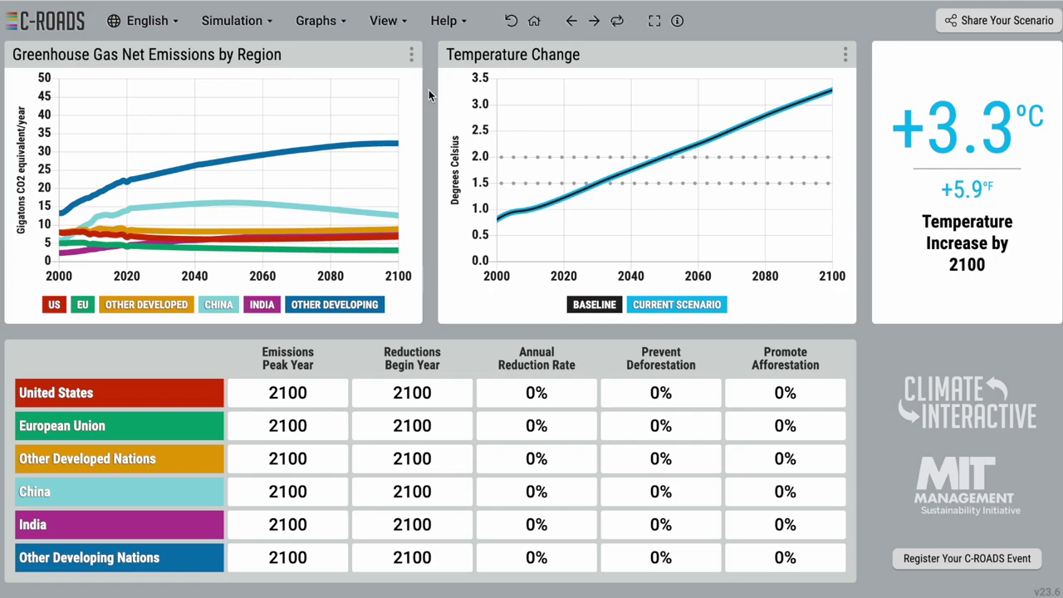
left_click(141, 24)
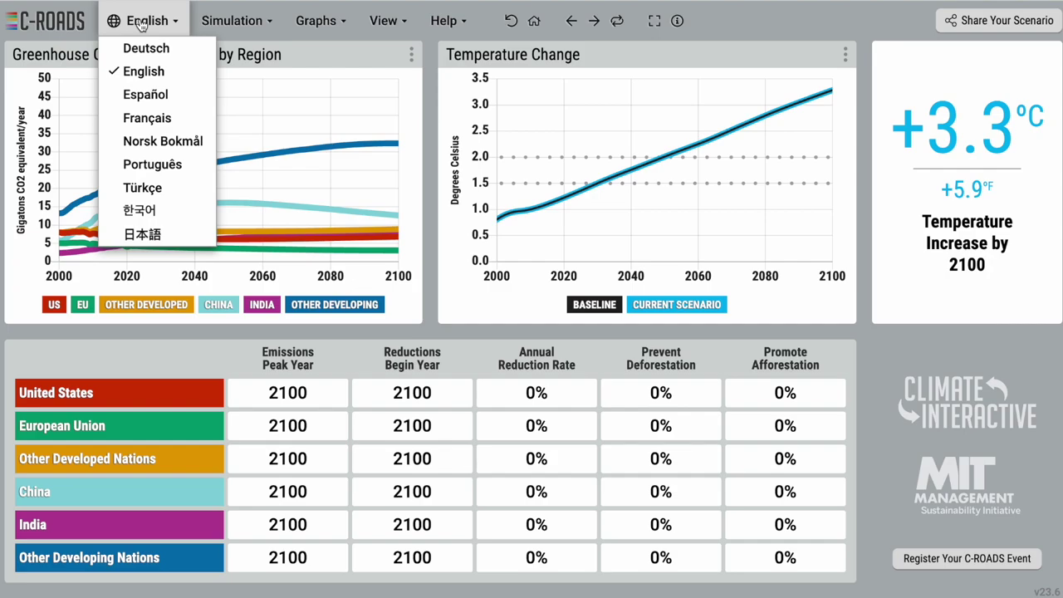
left_click(142, 25)
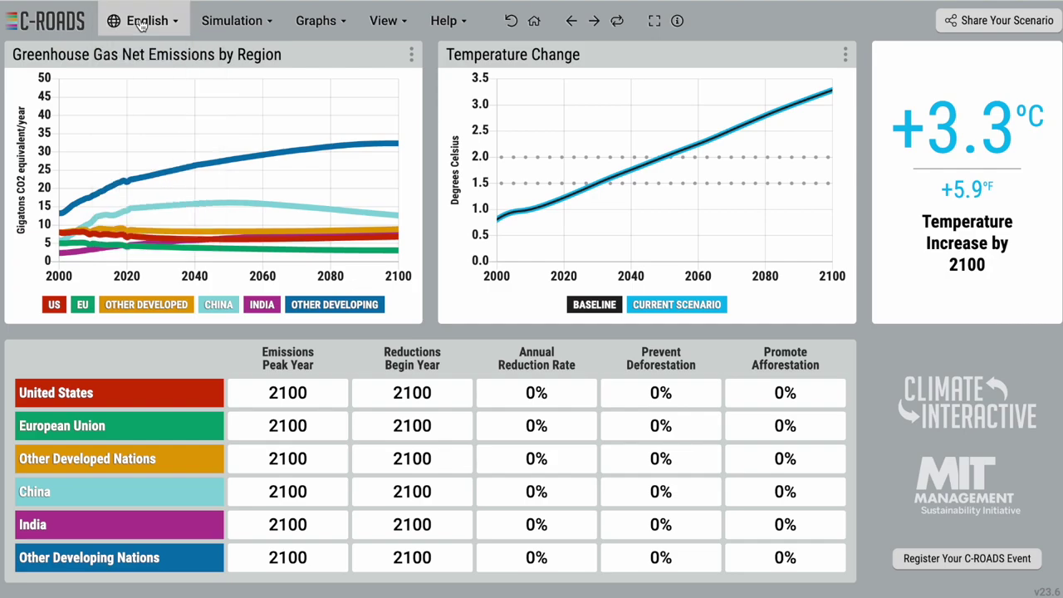
left_click(384, 21)
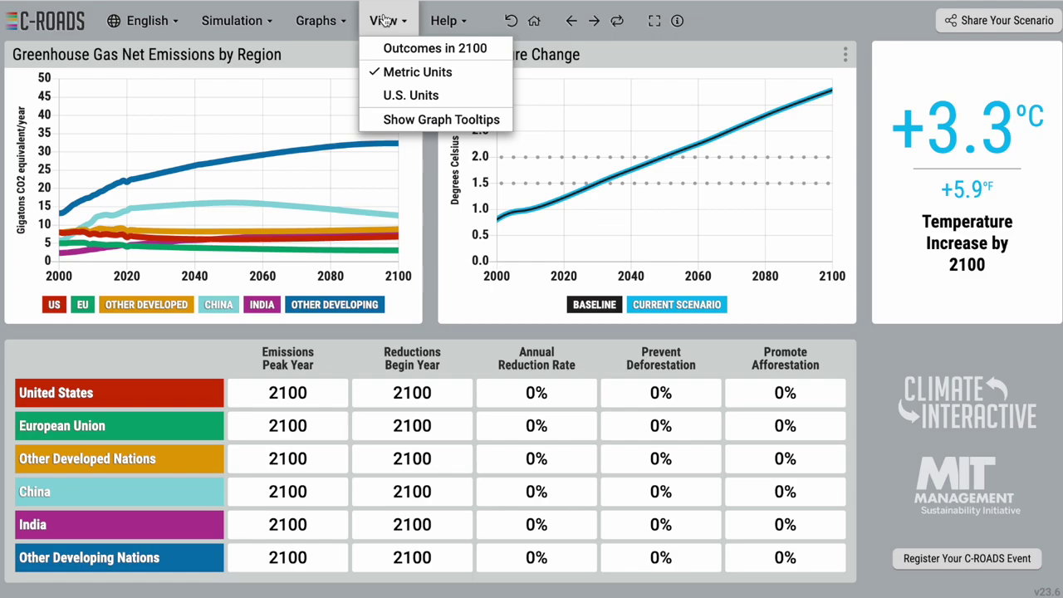
left_click(457, 23)
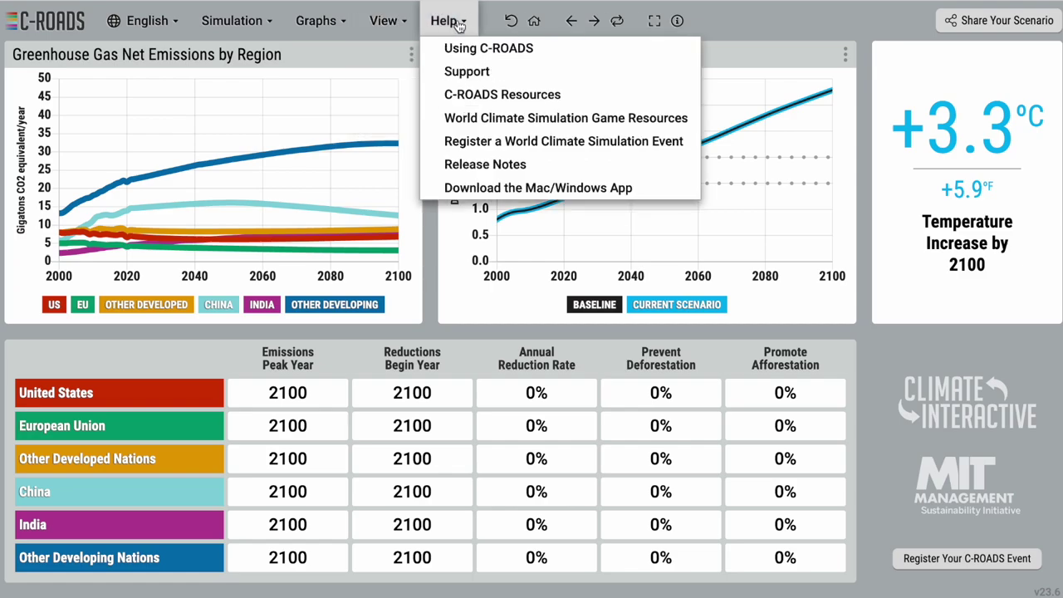
left_click(571, 21)
left_click(594, 23)
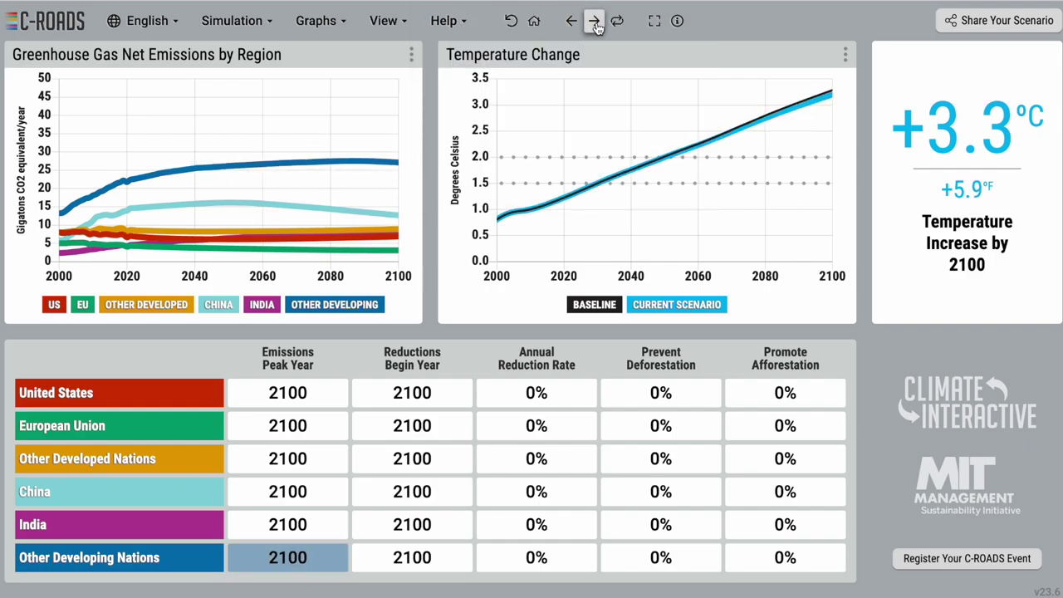
left_click(617, 21)
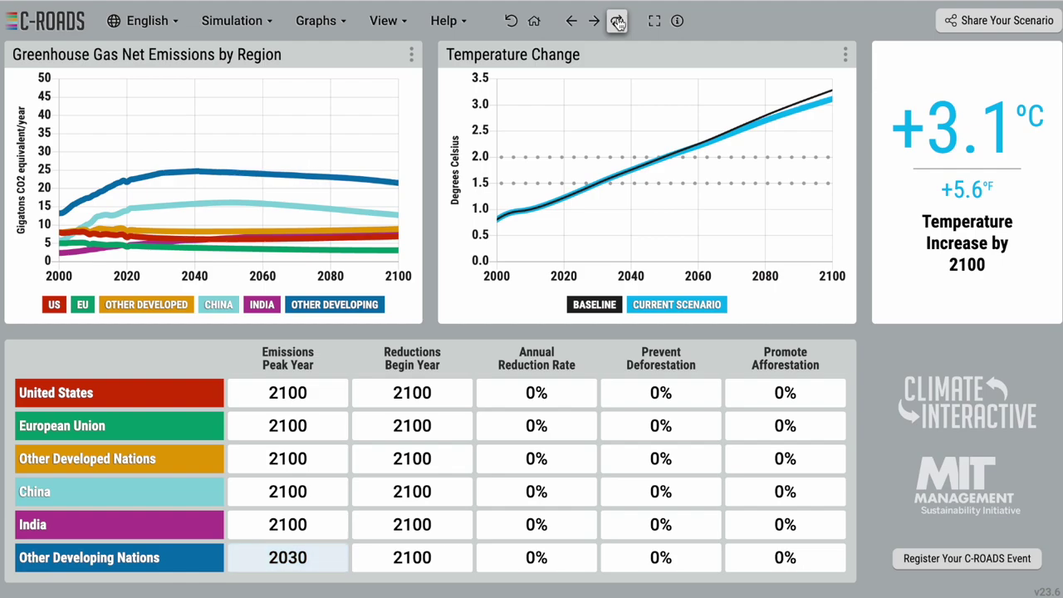
left_click(617, 21)
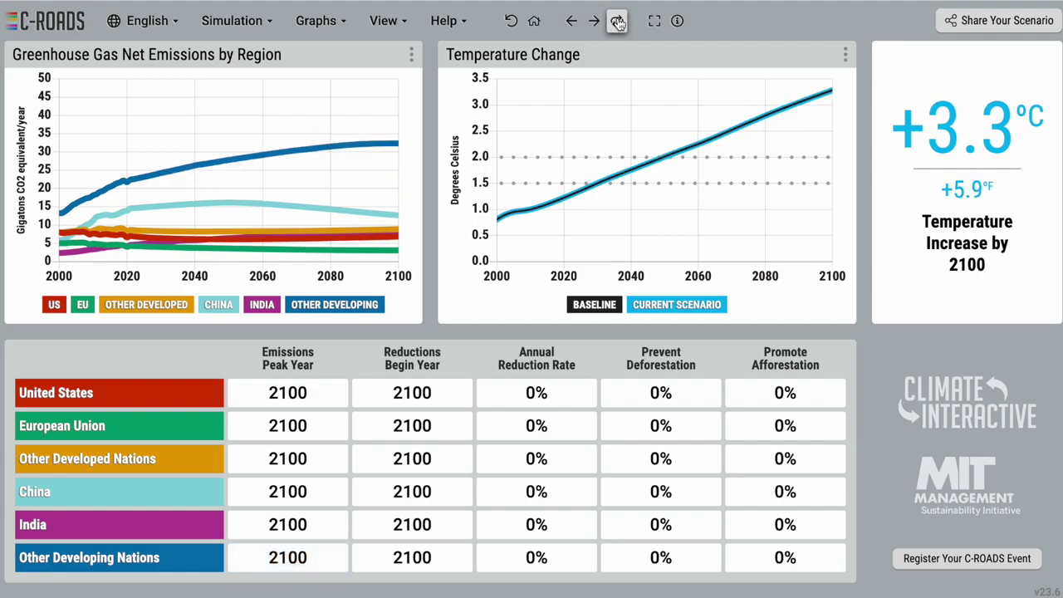
left_click(617, 21)
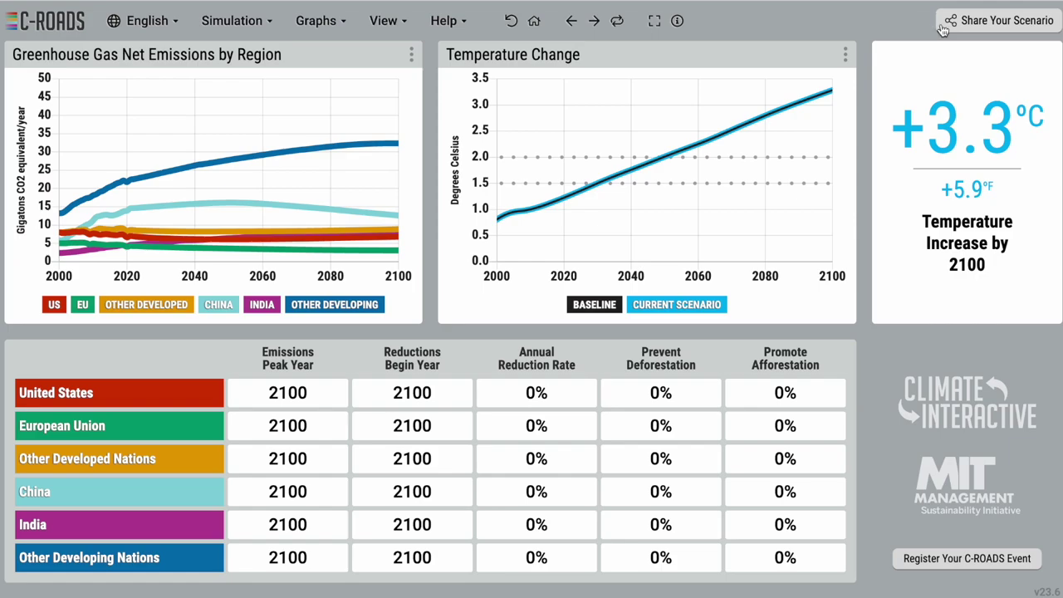
left_click(969, 29)
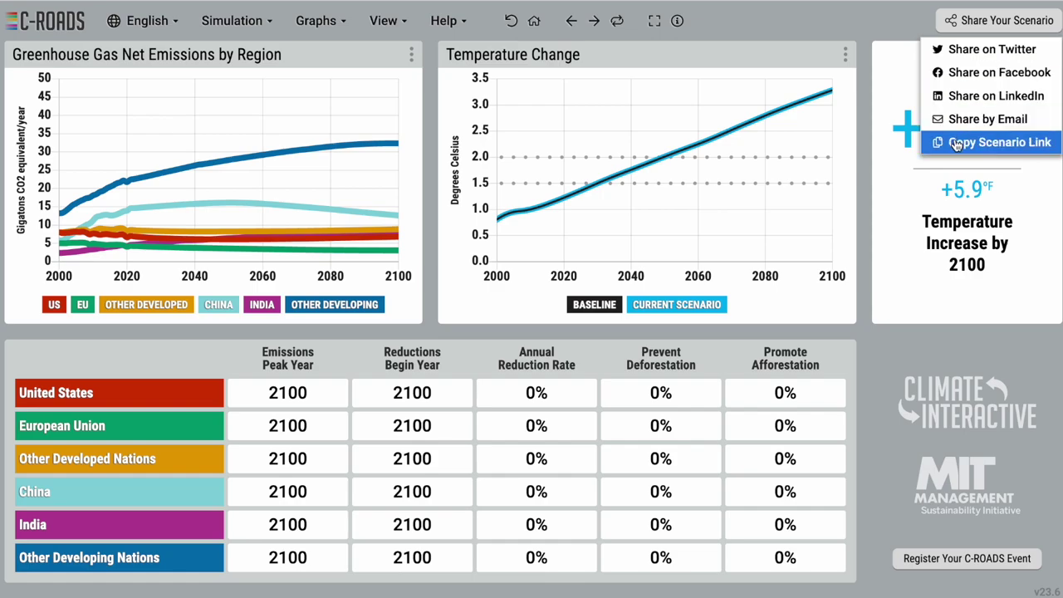
left_click(865, 194)
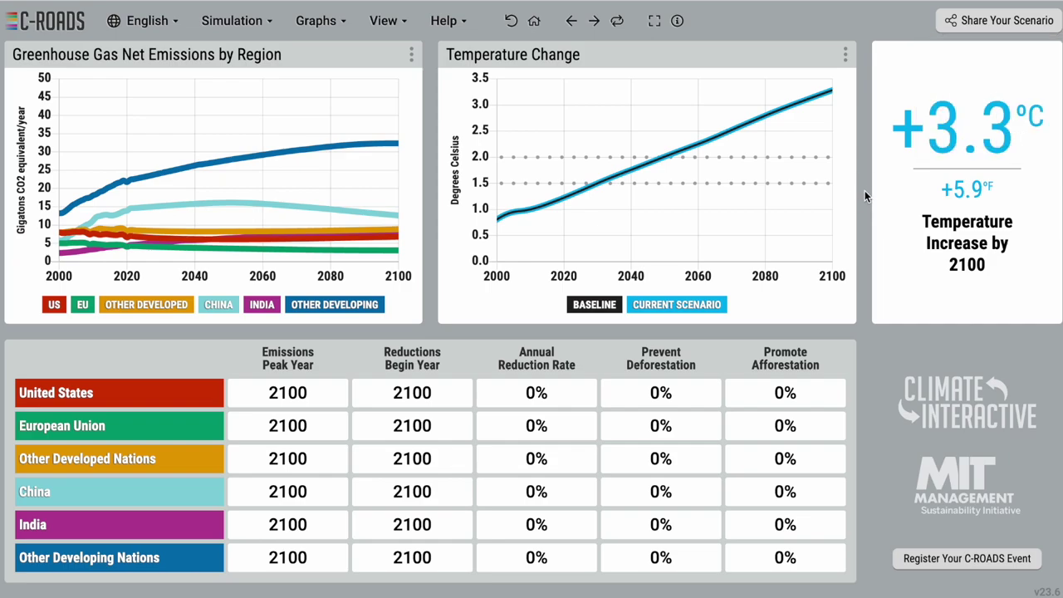